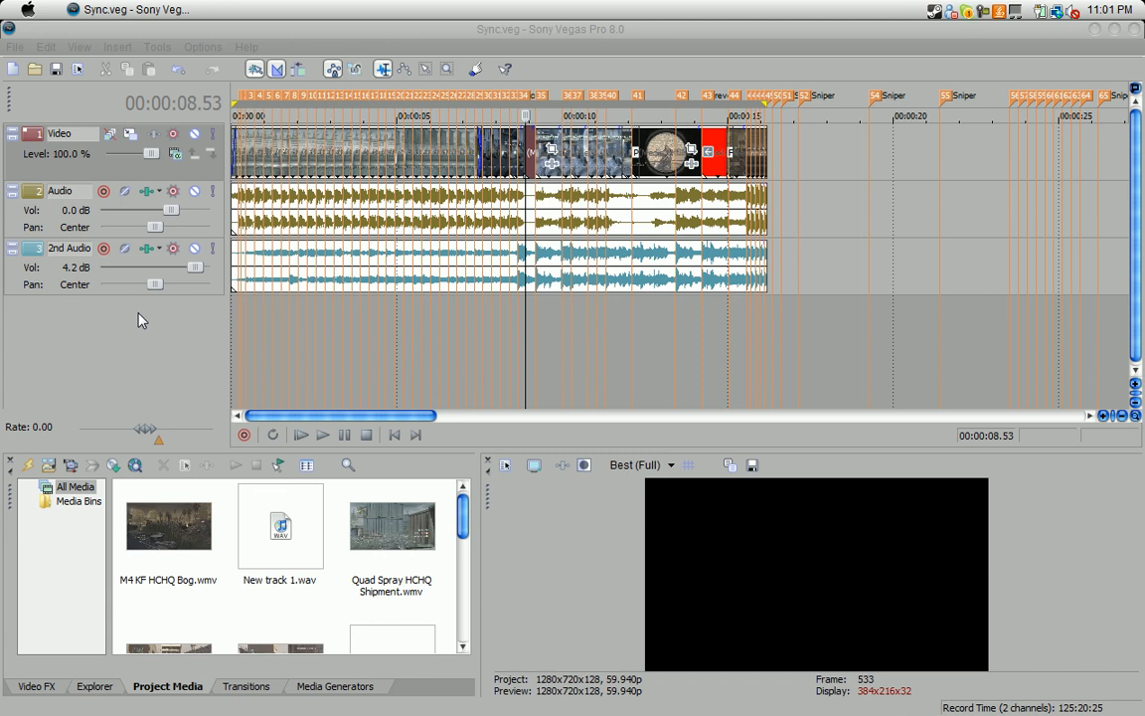
click(80, 27)
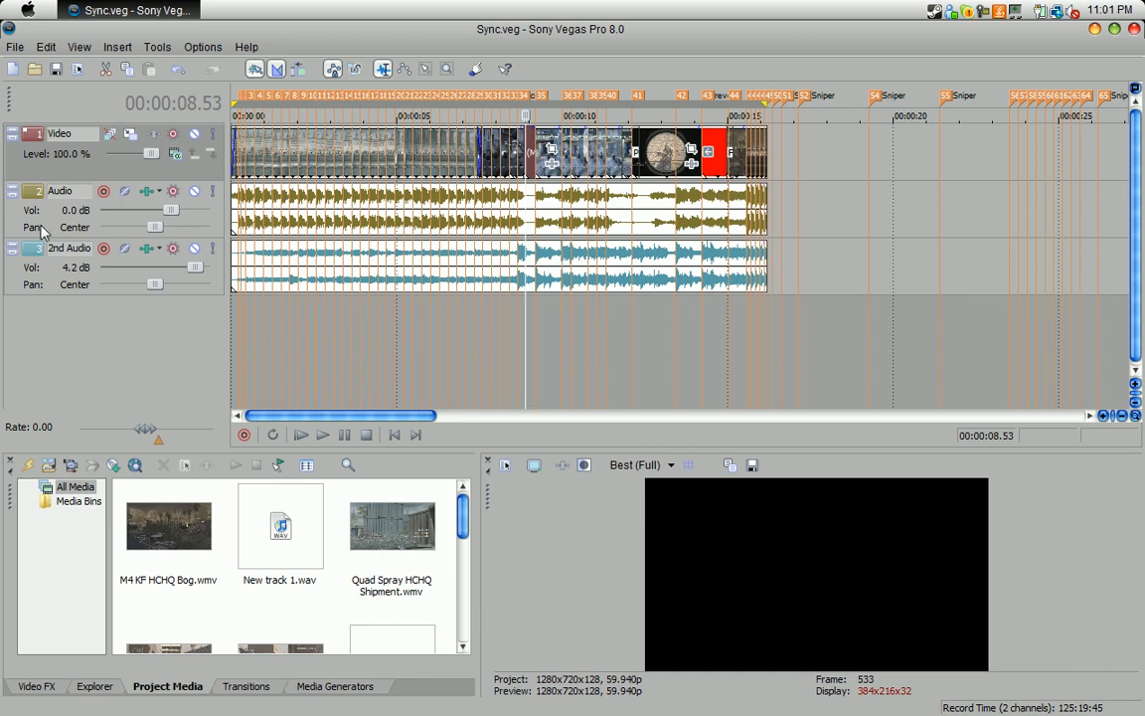
click(79, 196)
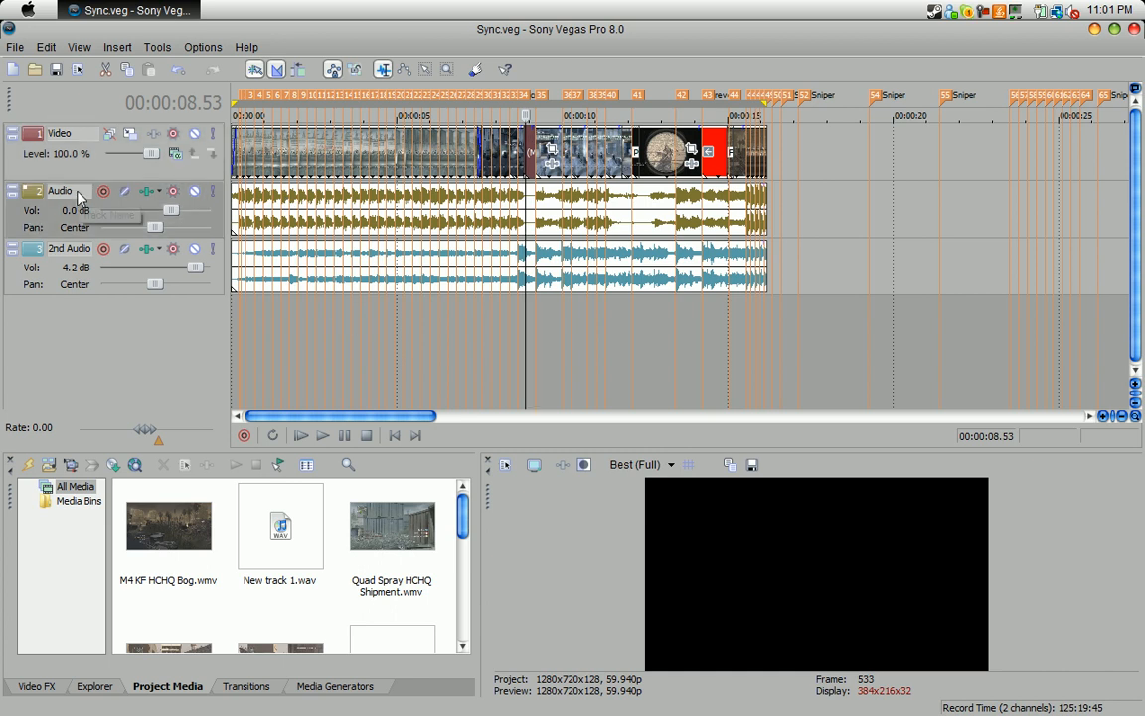
click(70, 243)
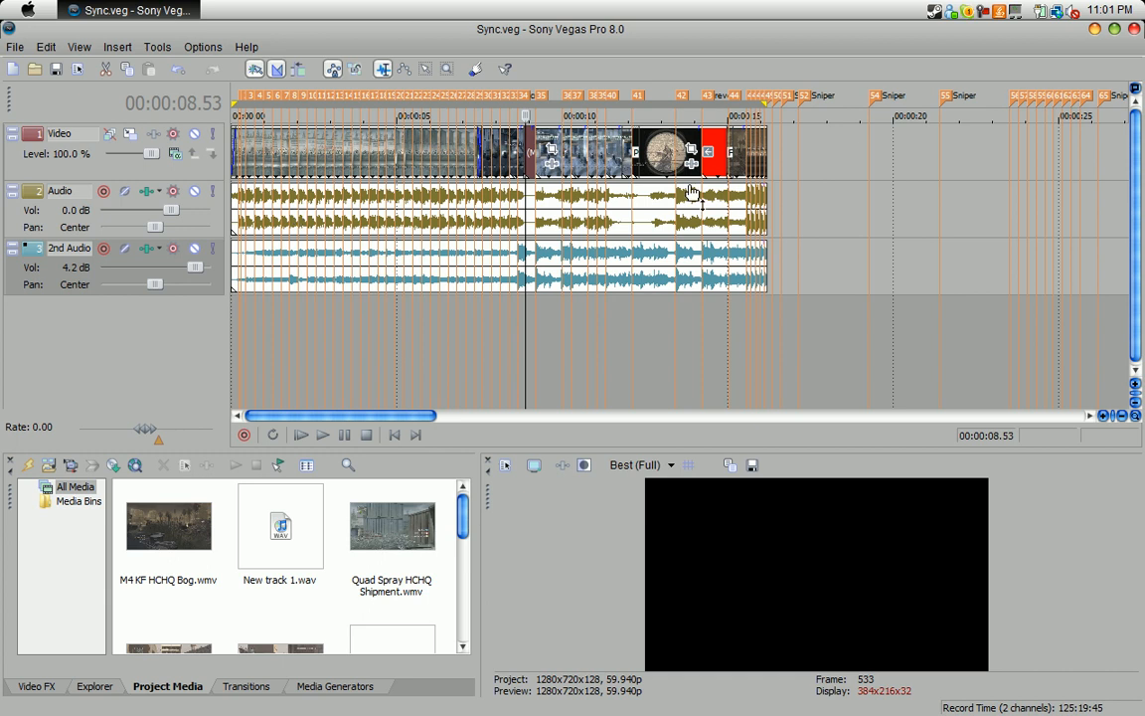
click(170, 210)
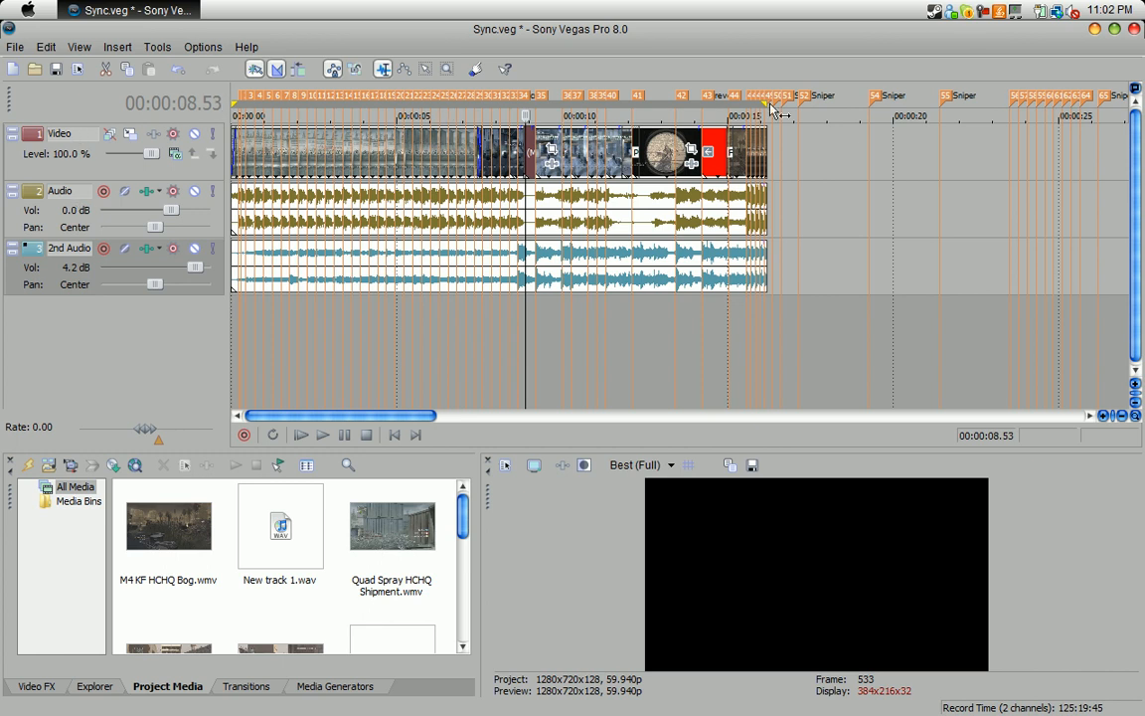
click(154, 47)
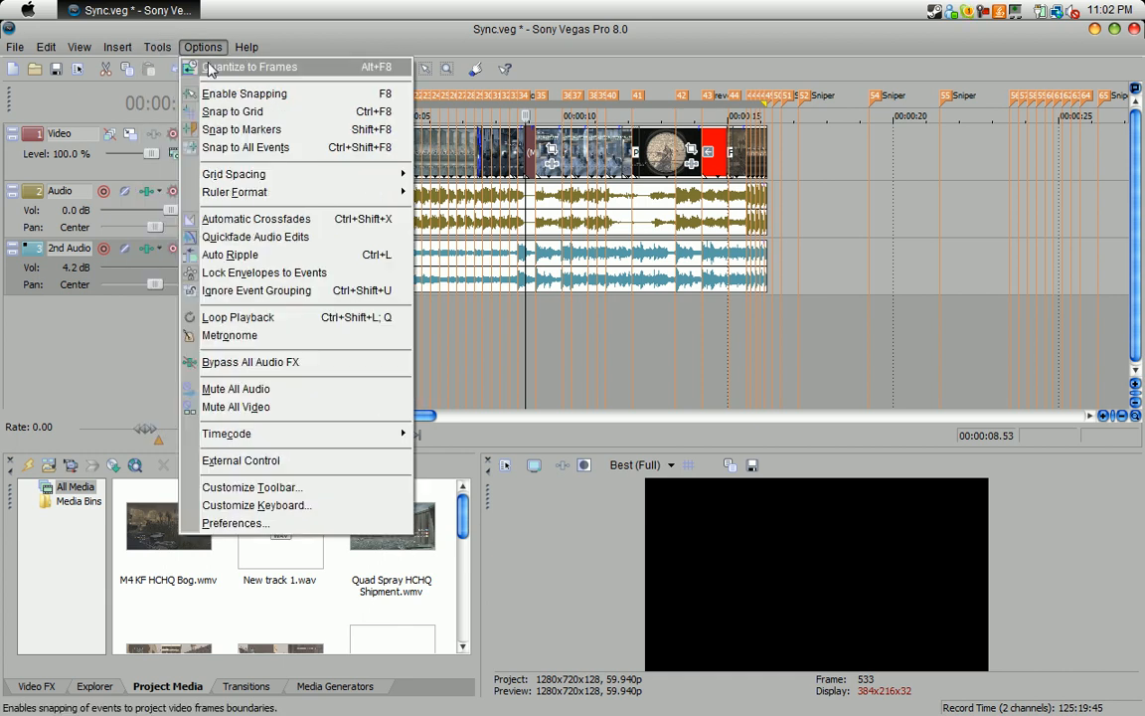
click(78, 111)
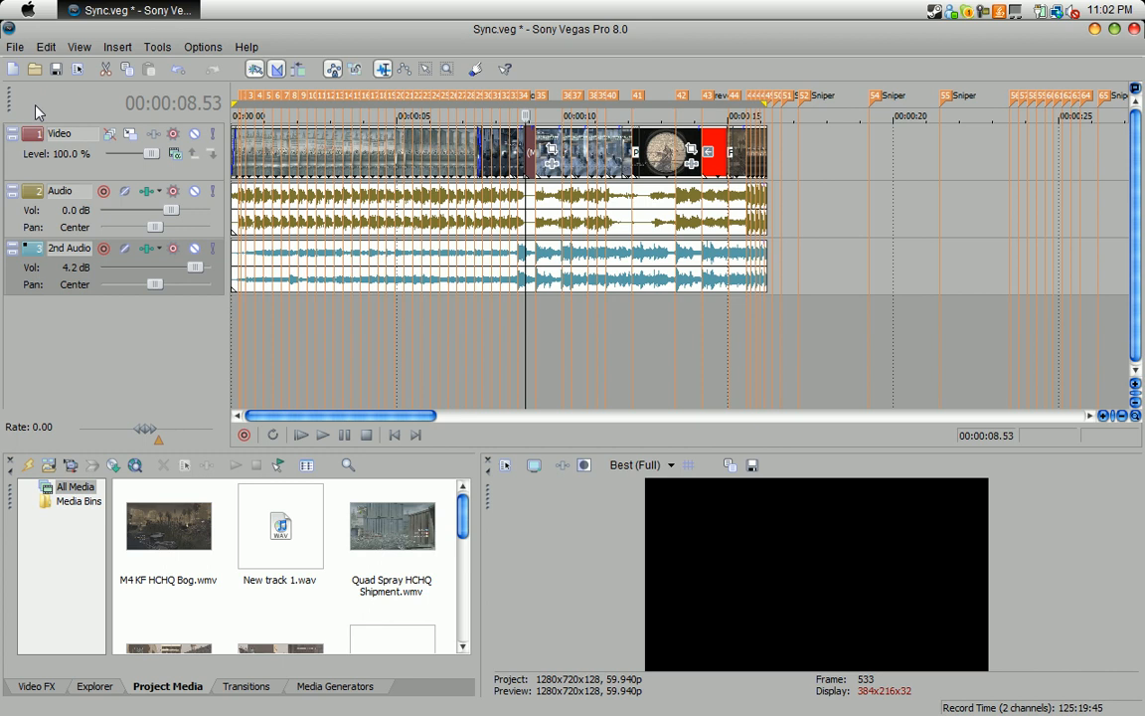
Set the project properties to start all new projects with the current video settings and apply them
click(77, 69)
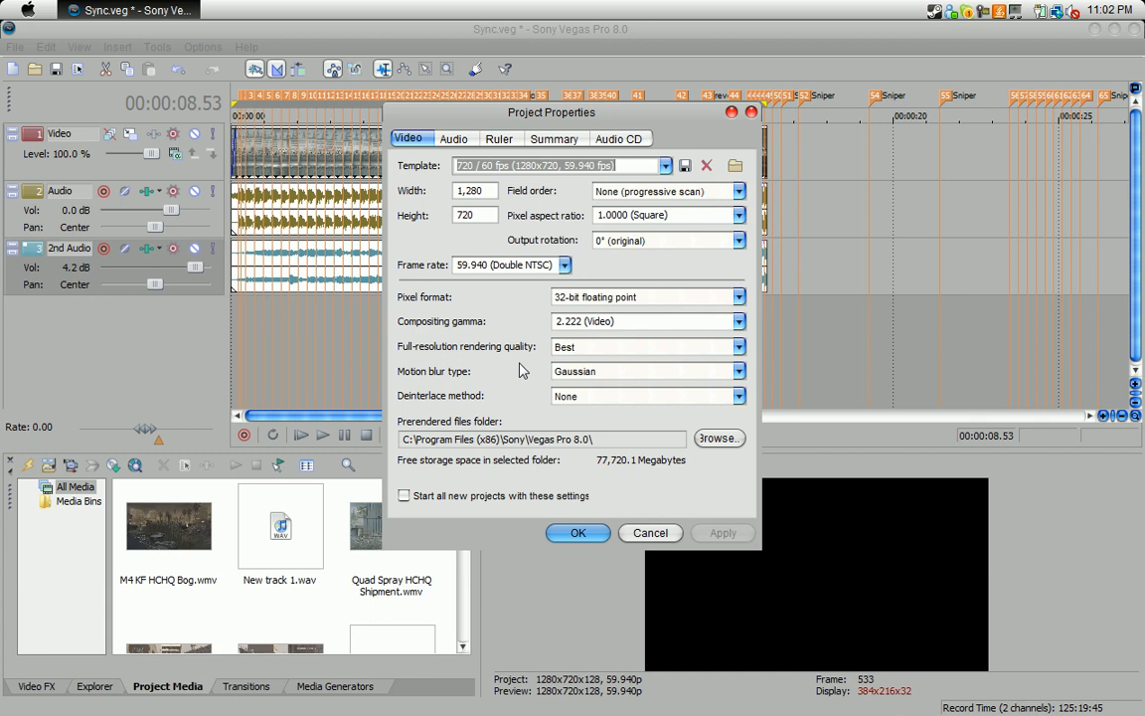
click(404, 495)
click(723, 533)
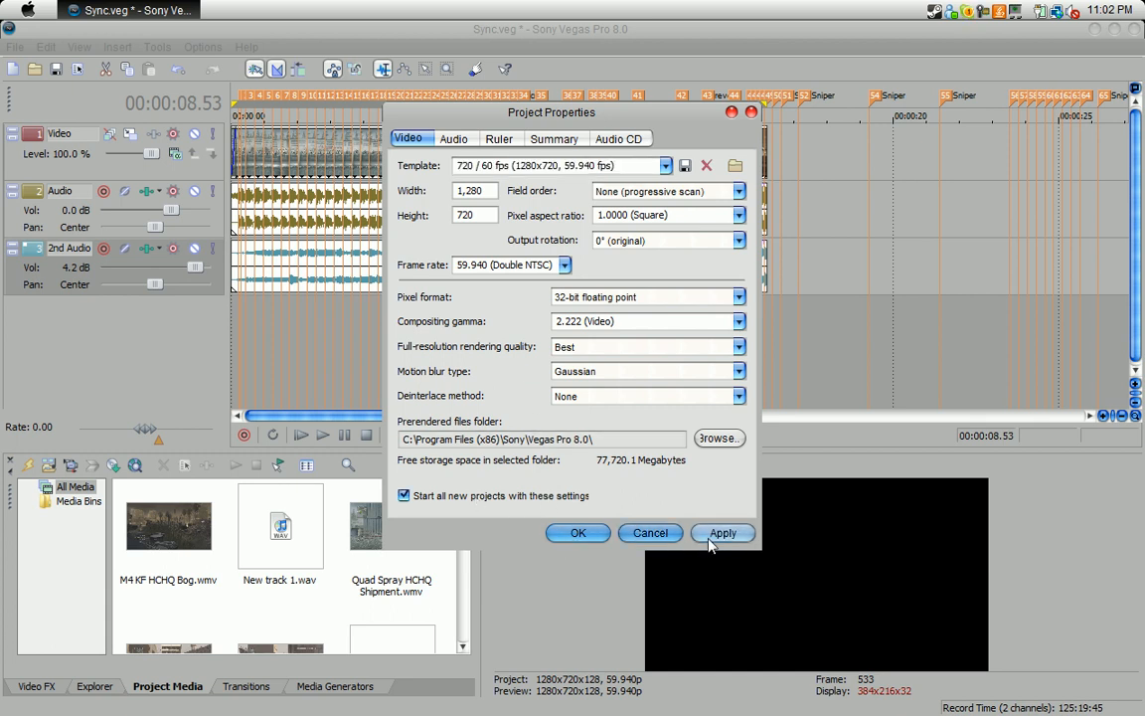
click(578, 533)
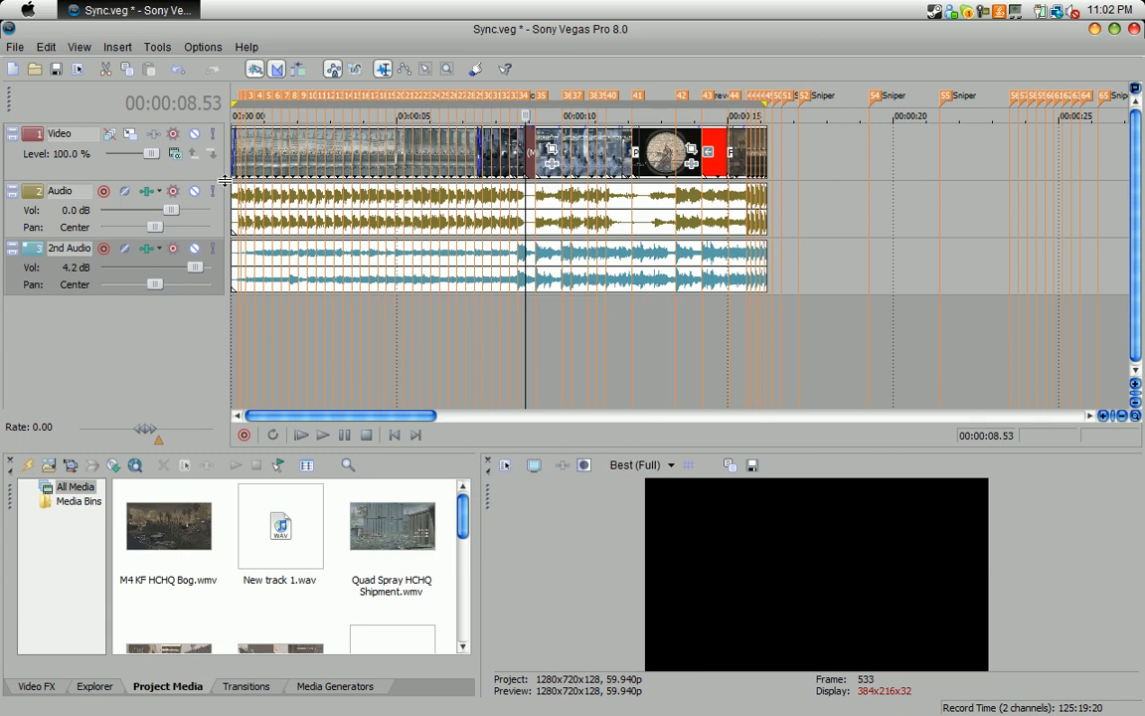
Export the project as the Edit Protocol Compliant AAF file Sync.aaf in Documents, replacing the existing file, and save the Vegas project
click(14, 50)
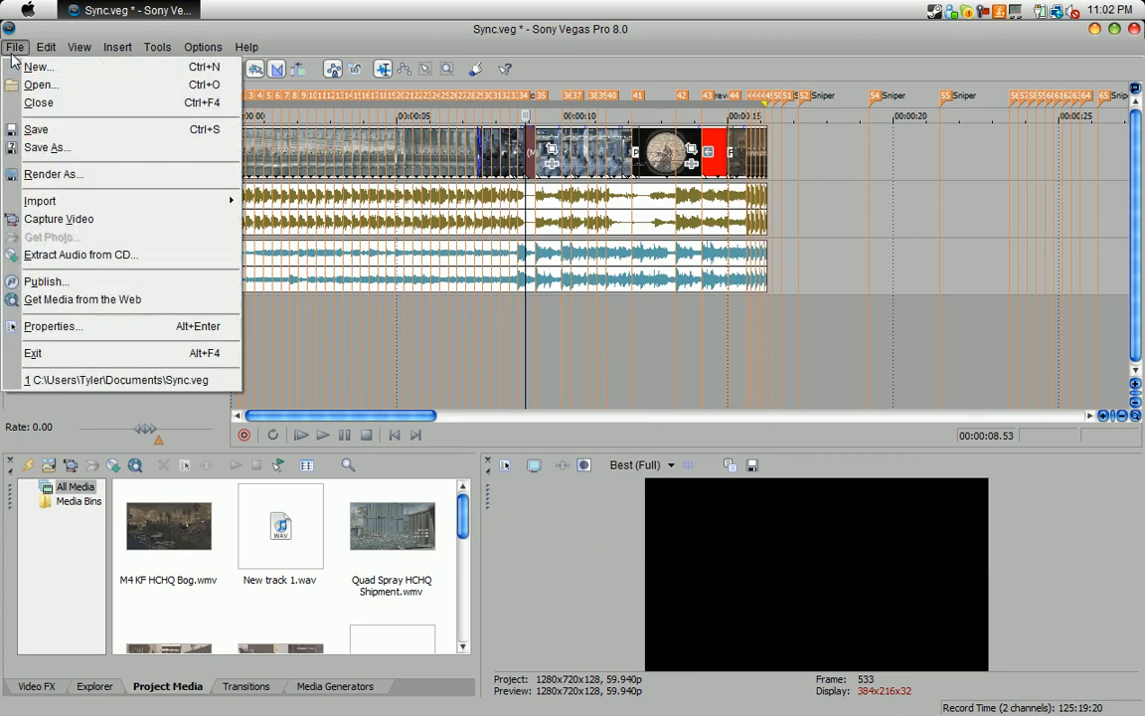
click(55, 147)
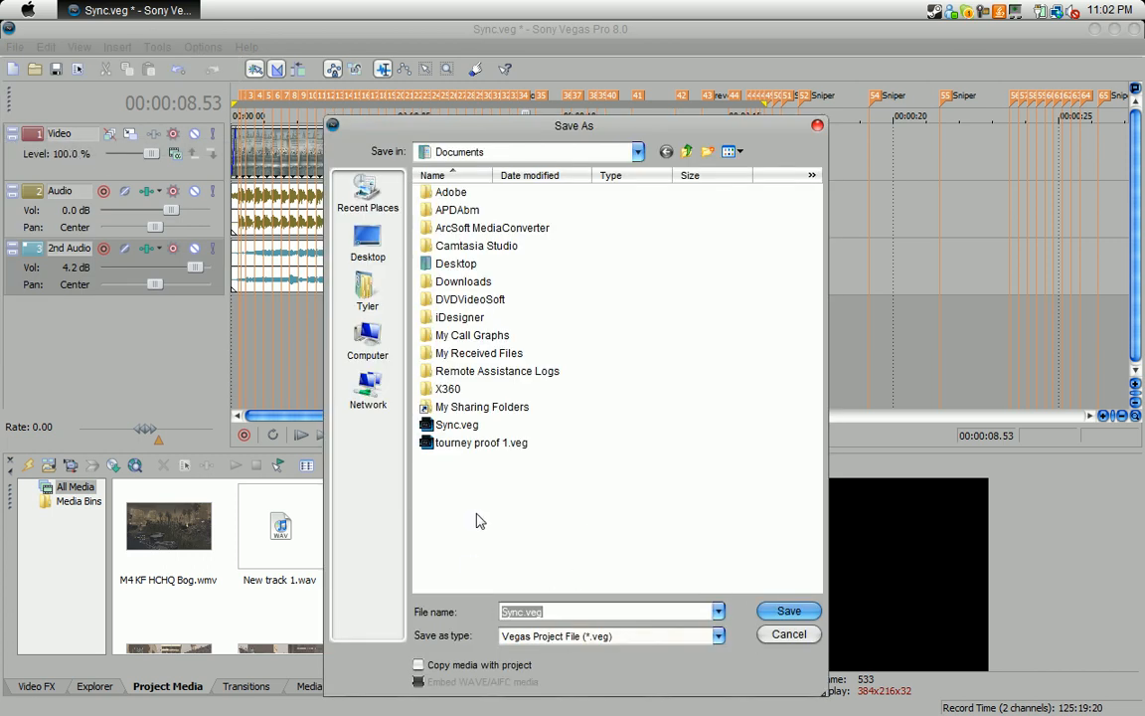
click(542, 637)
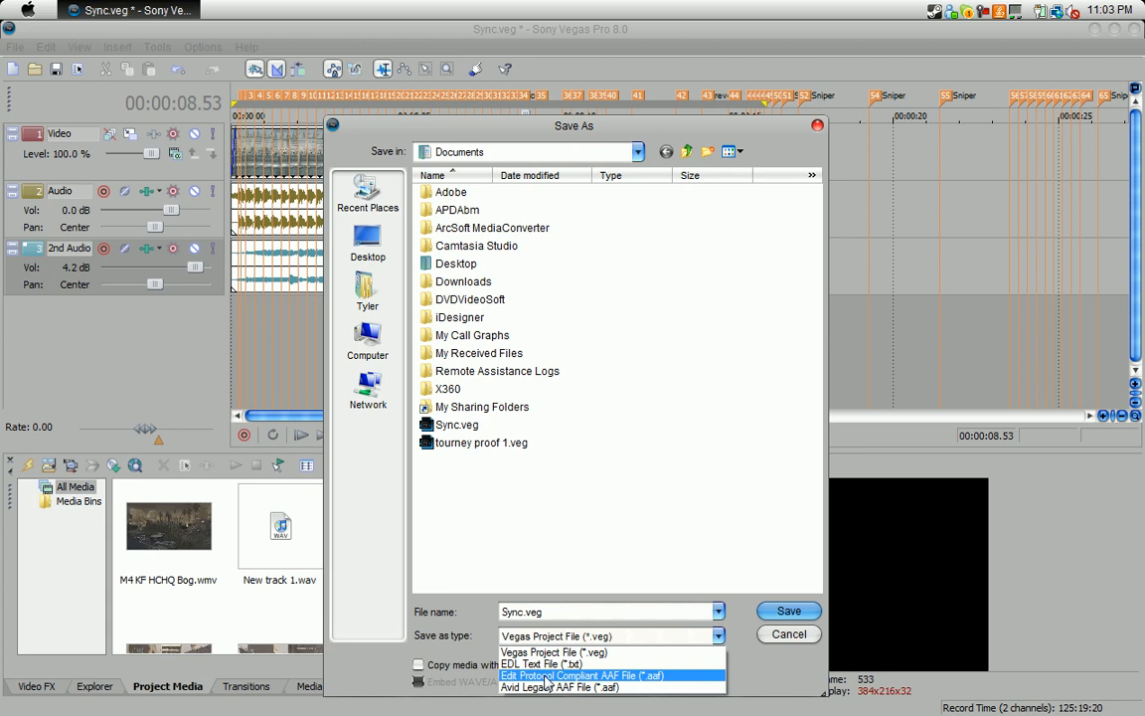
click(545, 676)
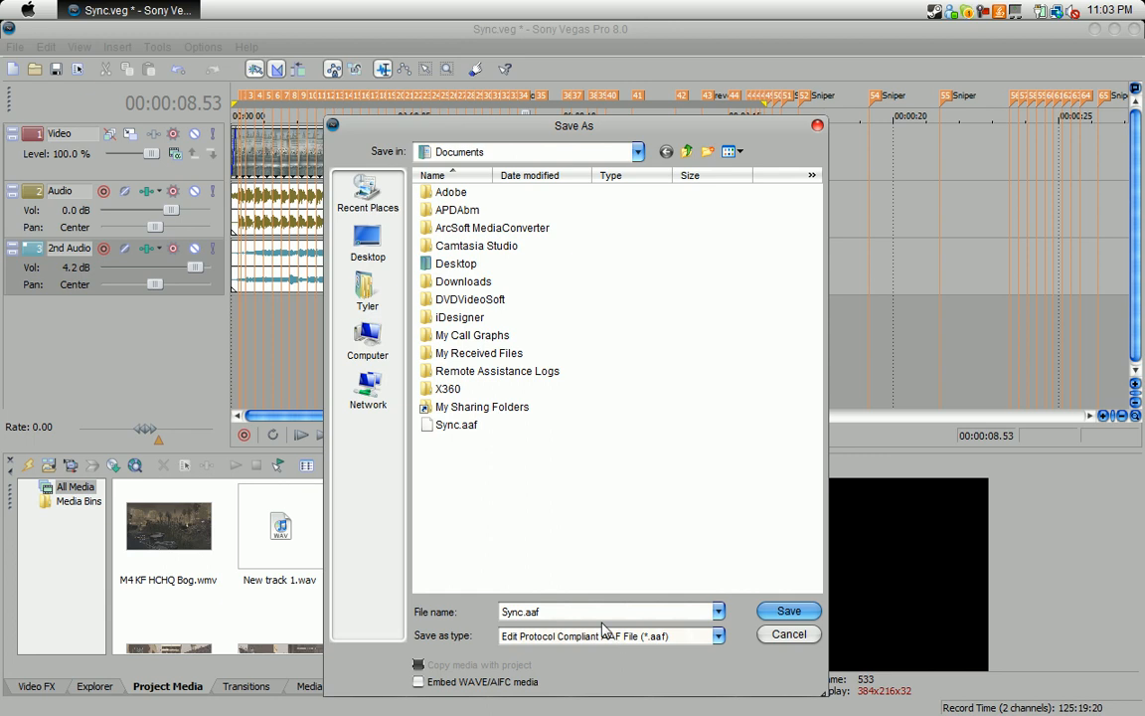
click(784, 614)
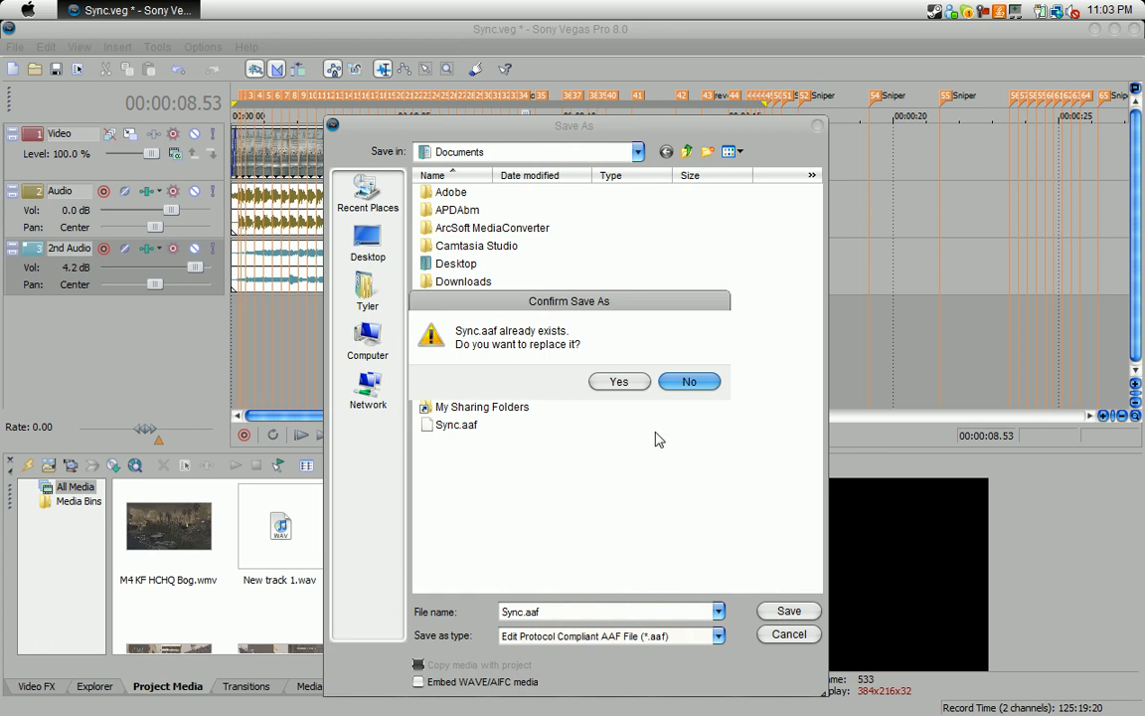
click(630, 390)
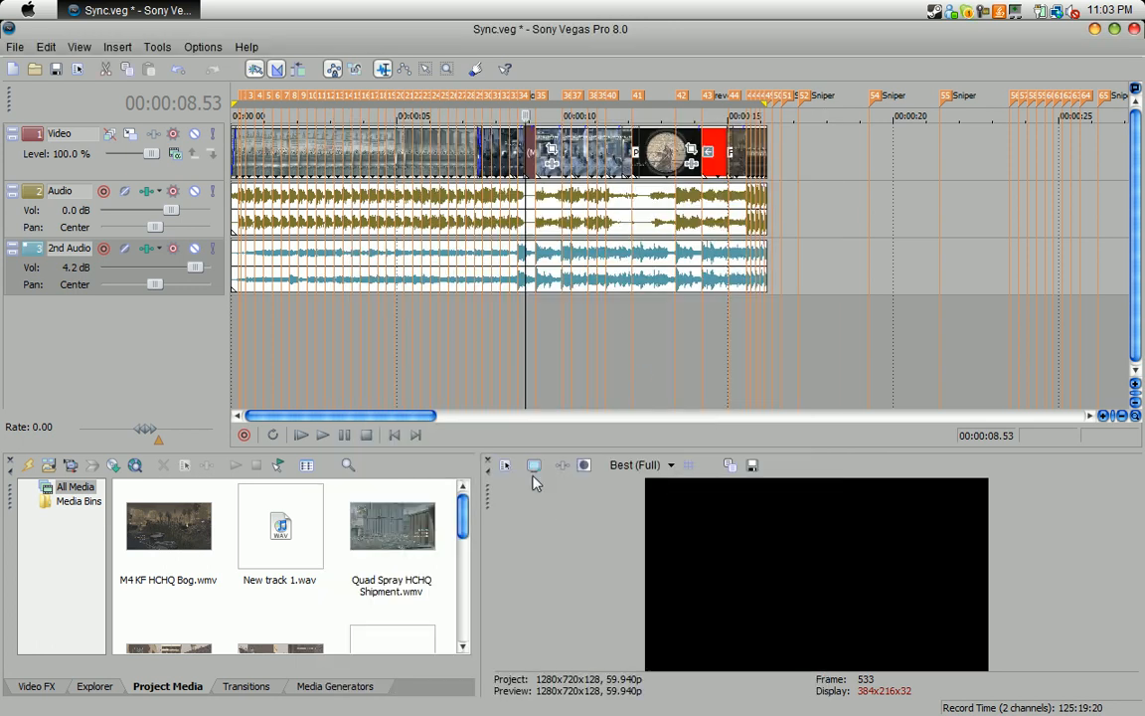
click(56, 70)
Switch to Adobe After Effects CS4 and import Sync.aaf from the Documents folder as a composition
click(18, 7)
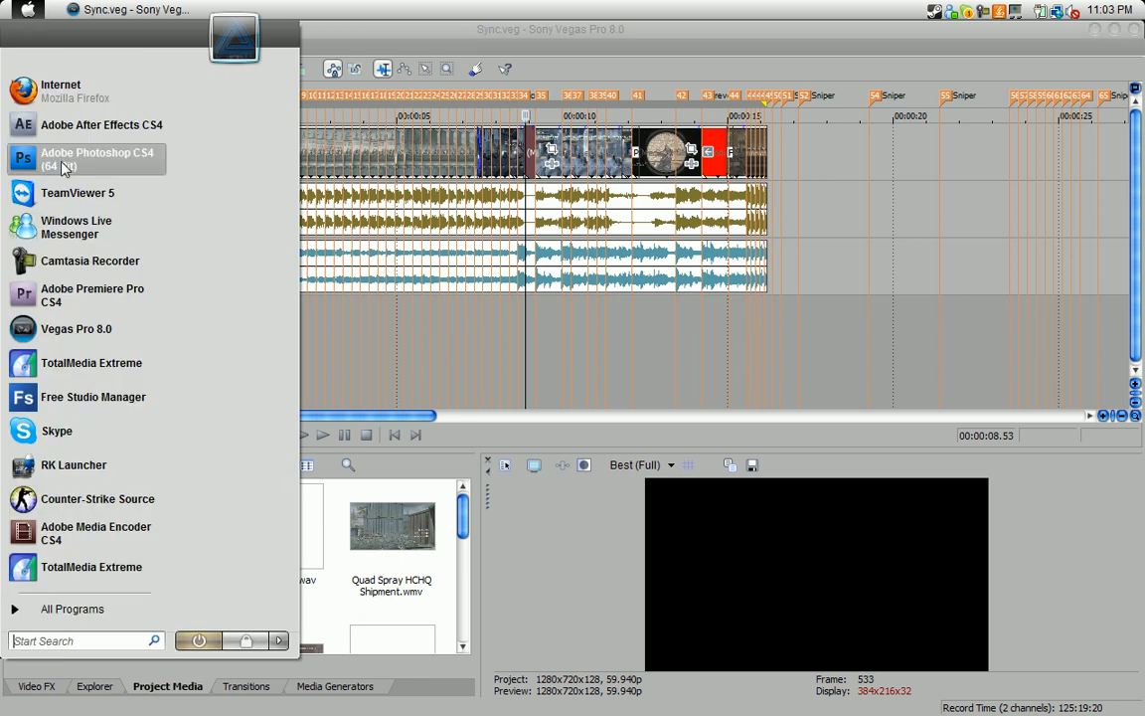
click(71, 126)
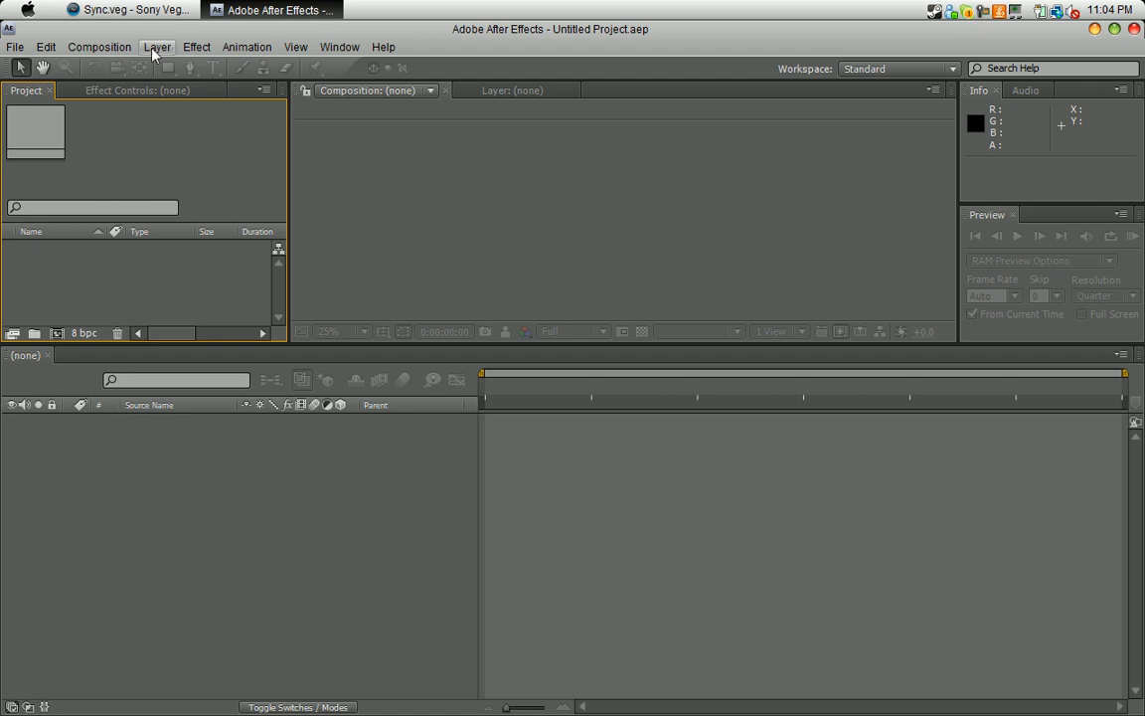
click(14, 46)
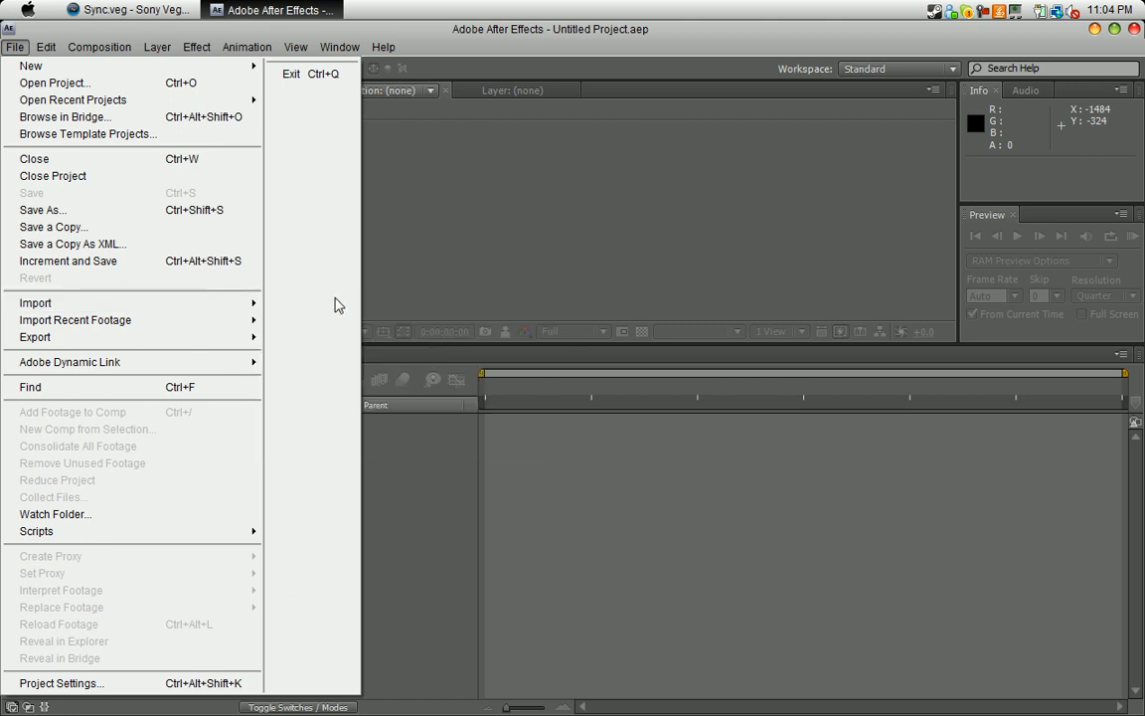
click(284, 304)
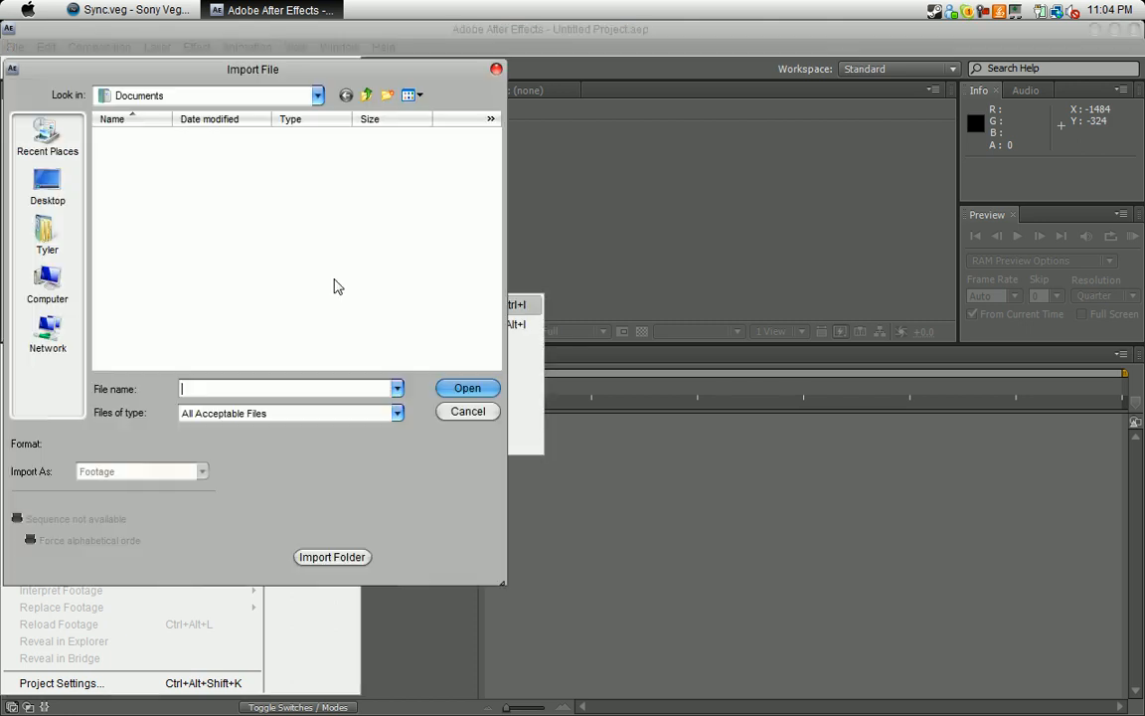
drag(494, 147, 496, 320)
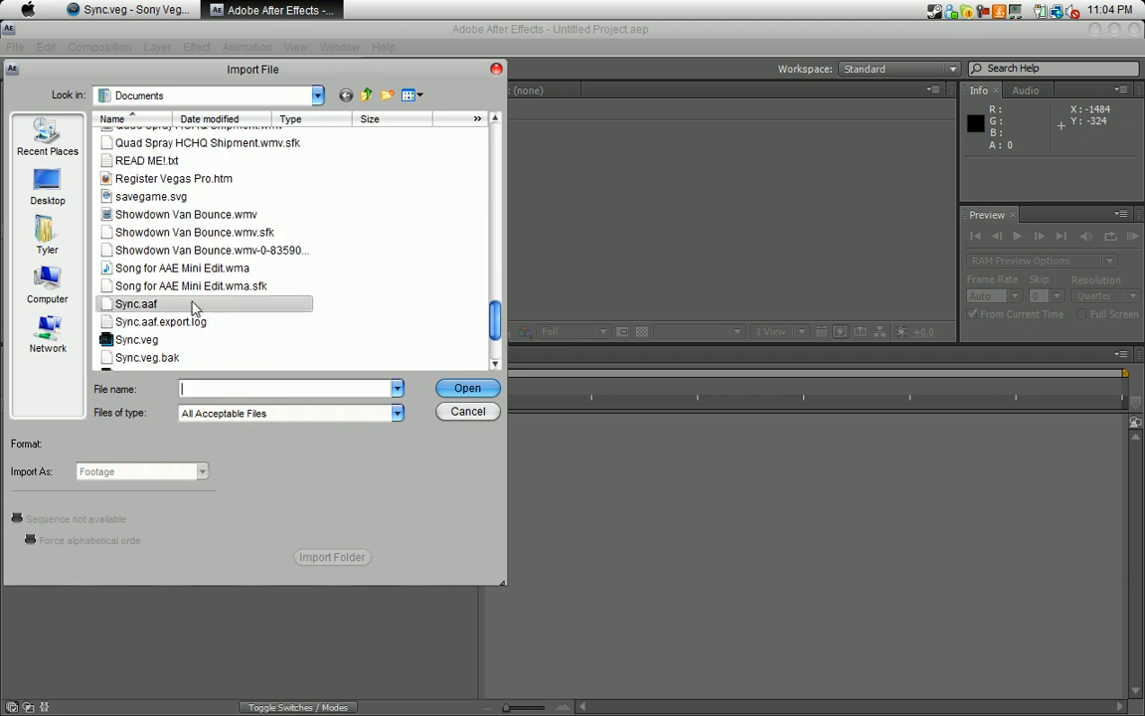
click(144, 303)
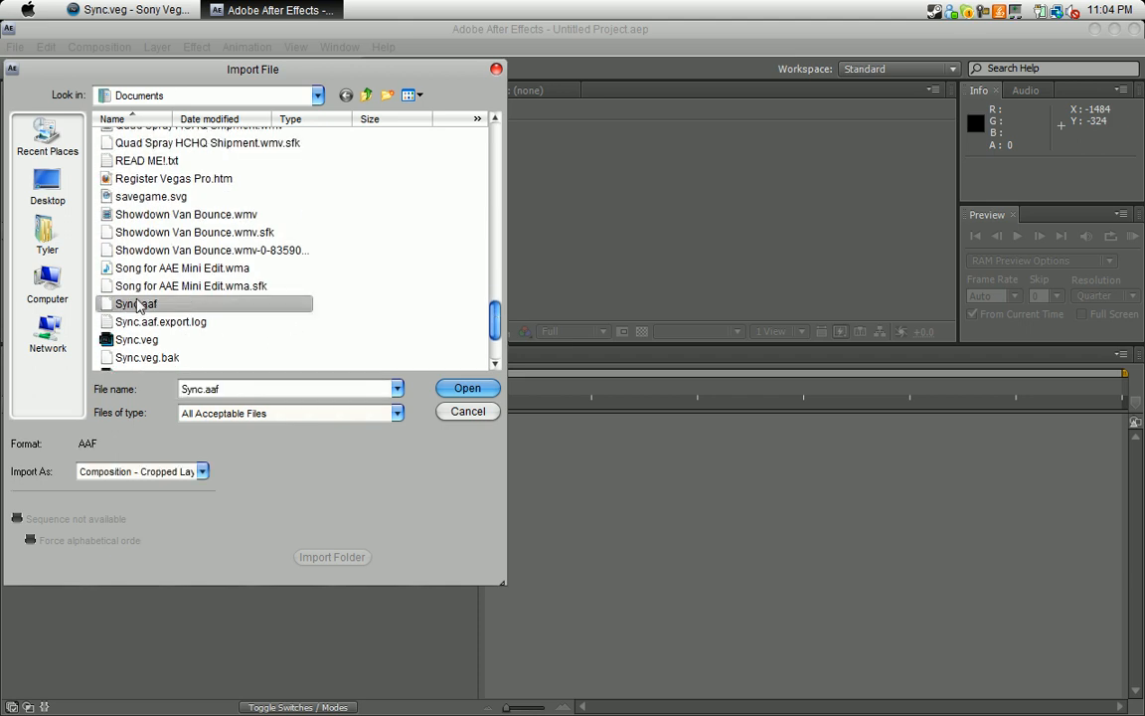
click(440, 387)
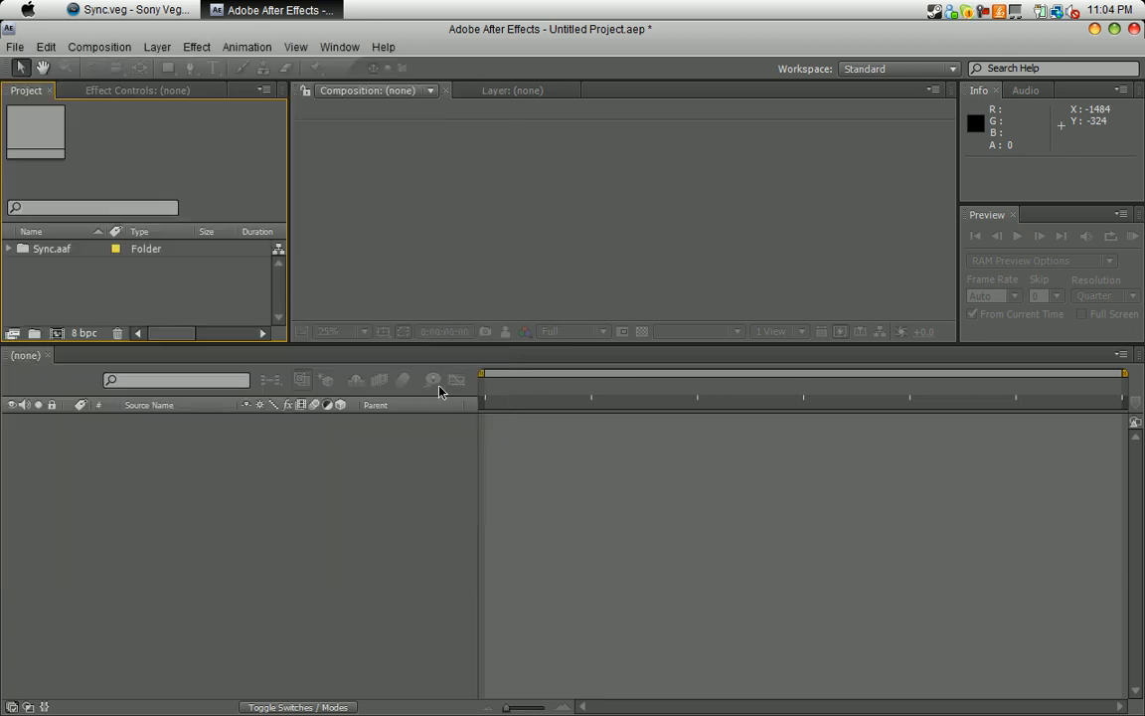
Expand the imported Sync.aaf folder and open its Sync composition to show the clip layers in the timeline
click(10, 252)
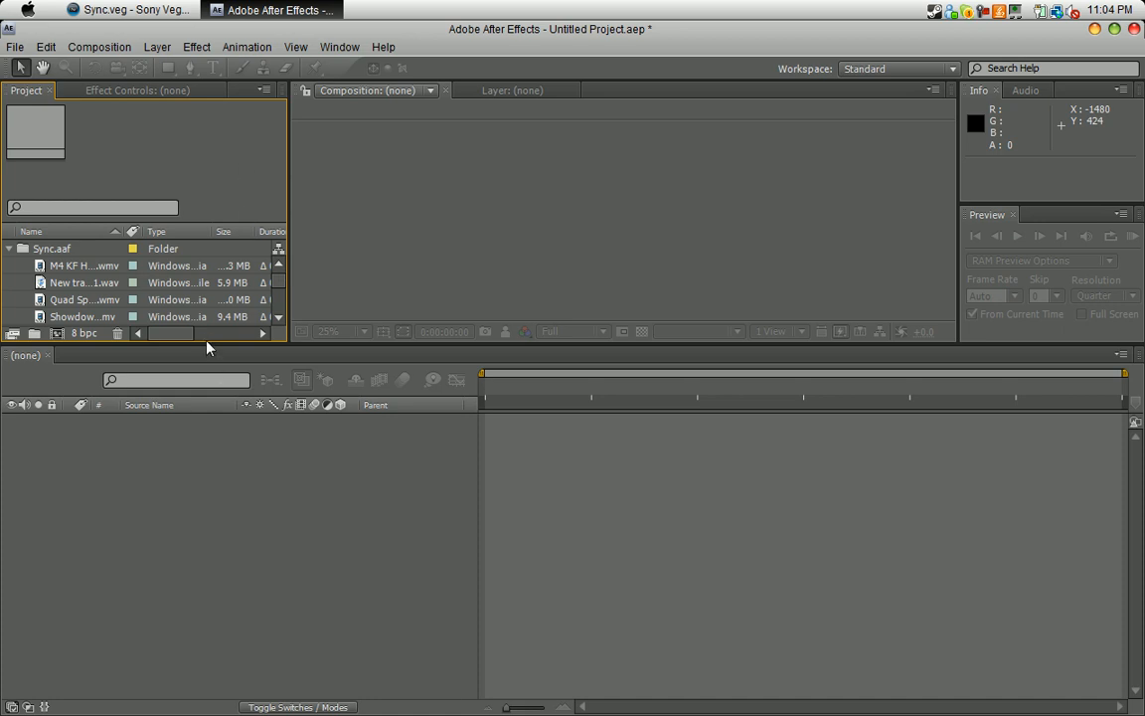
drag(207, 345, 192, 497)
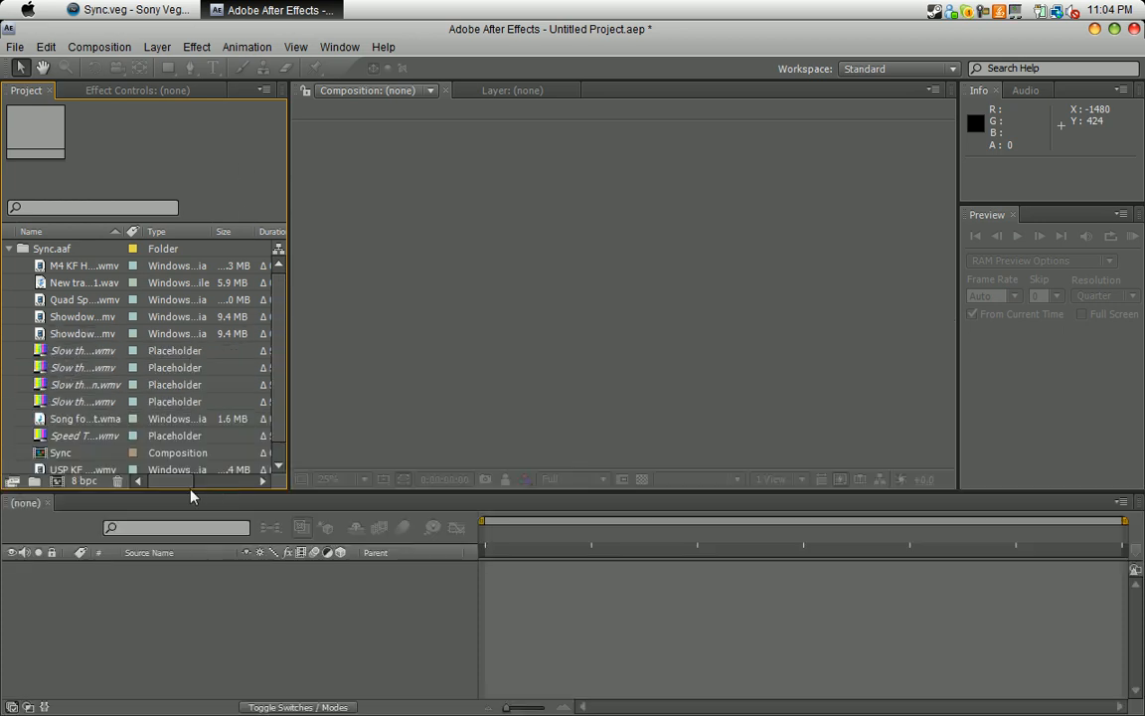
click(45, 454)
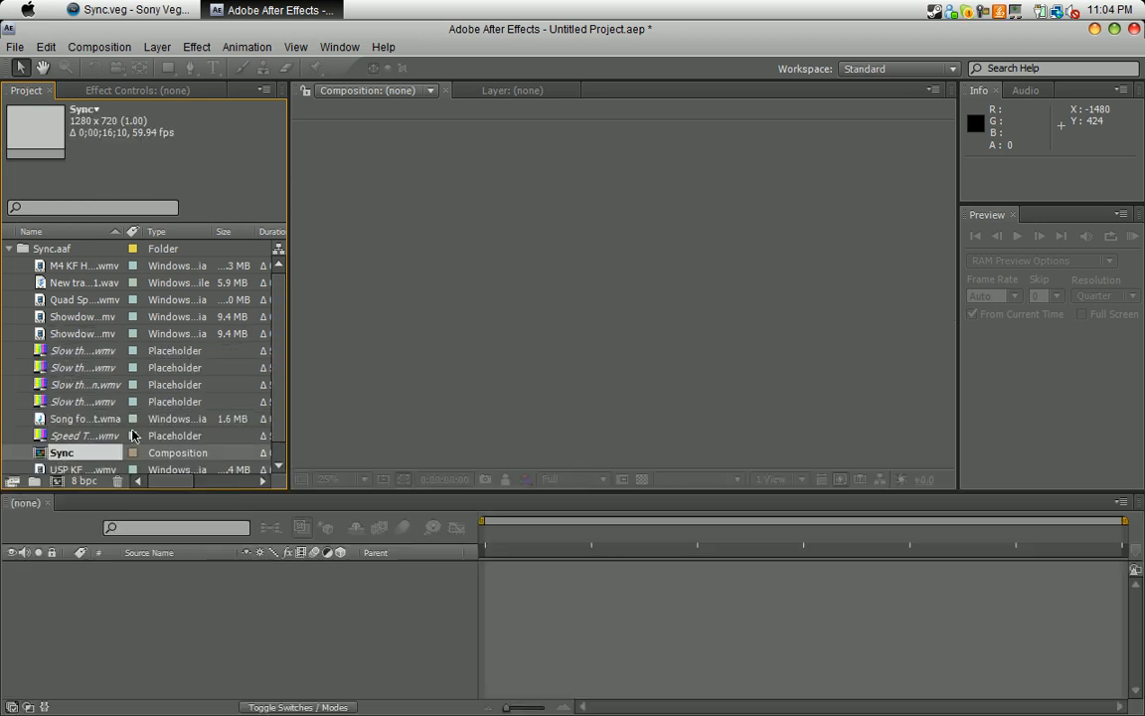
double_click(45, 453)
drag(297, 491, 324, 176)
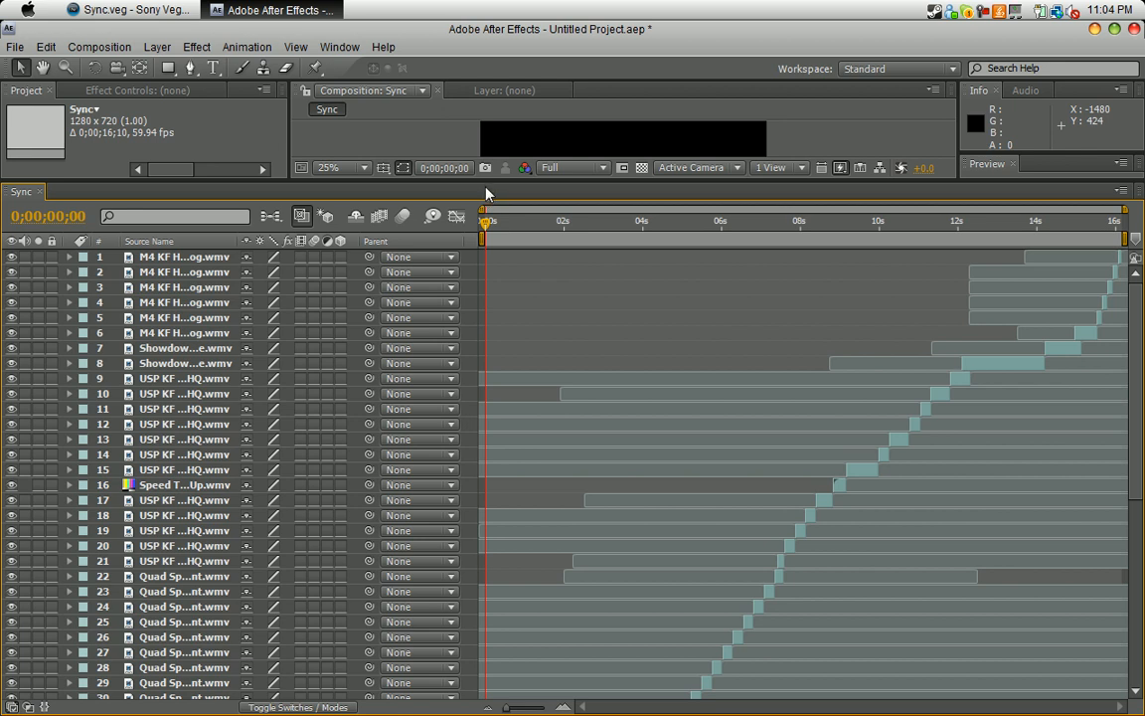
drag(485, 183, 480, 356)
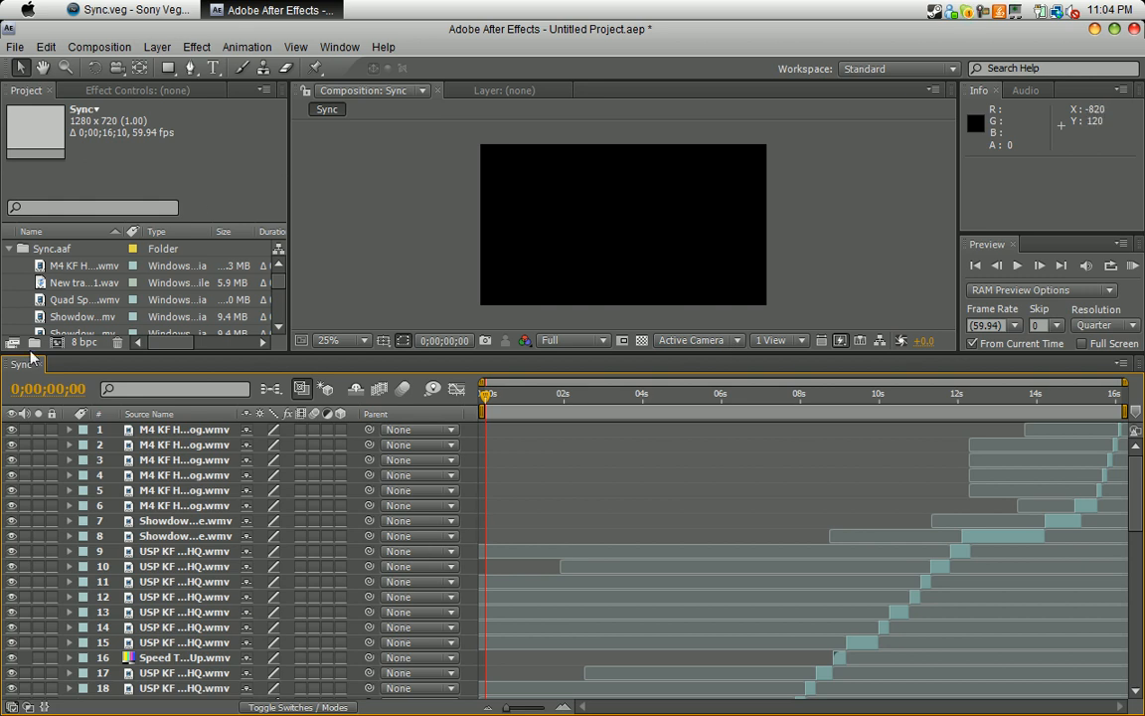
Check the Sync composition's size, frame rate and duration settings, and look through its layer stack
click(100, 47)
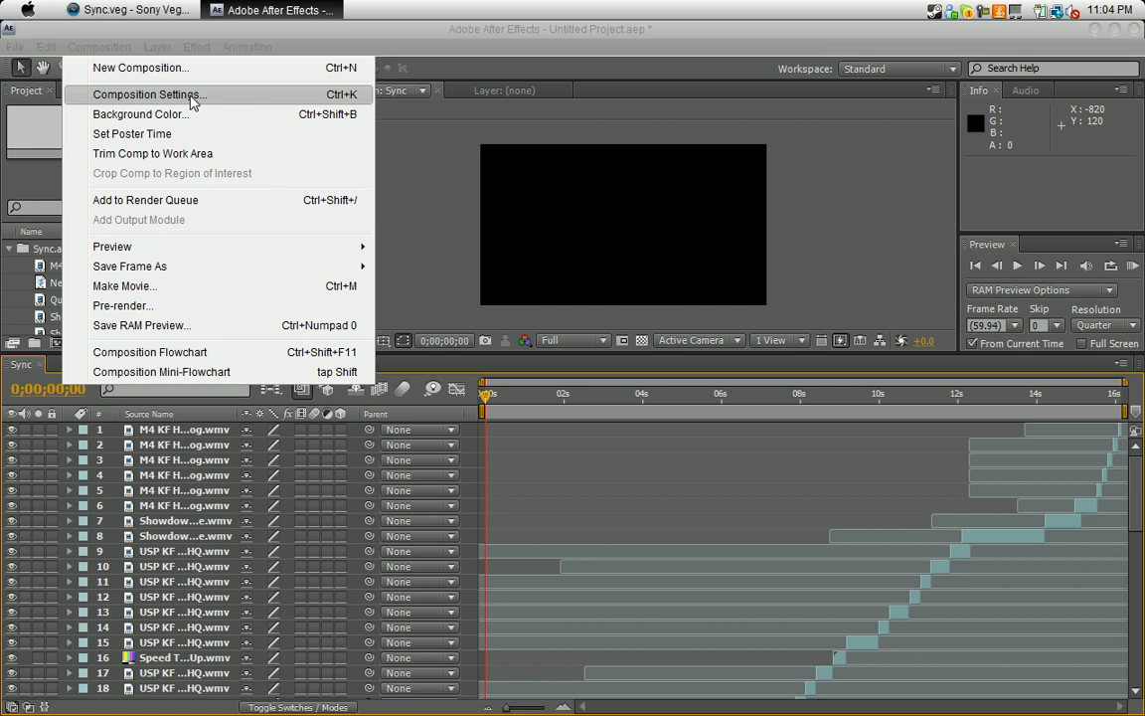
click(189, 95)
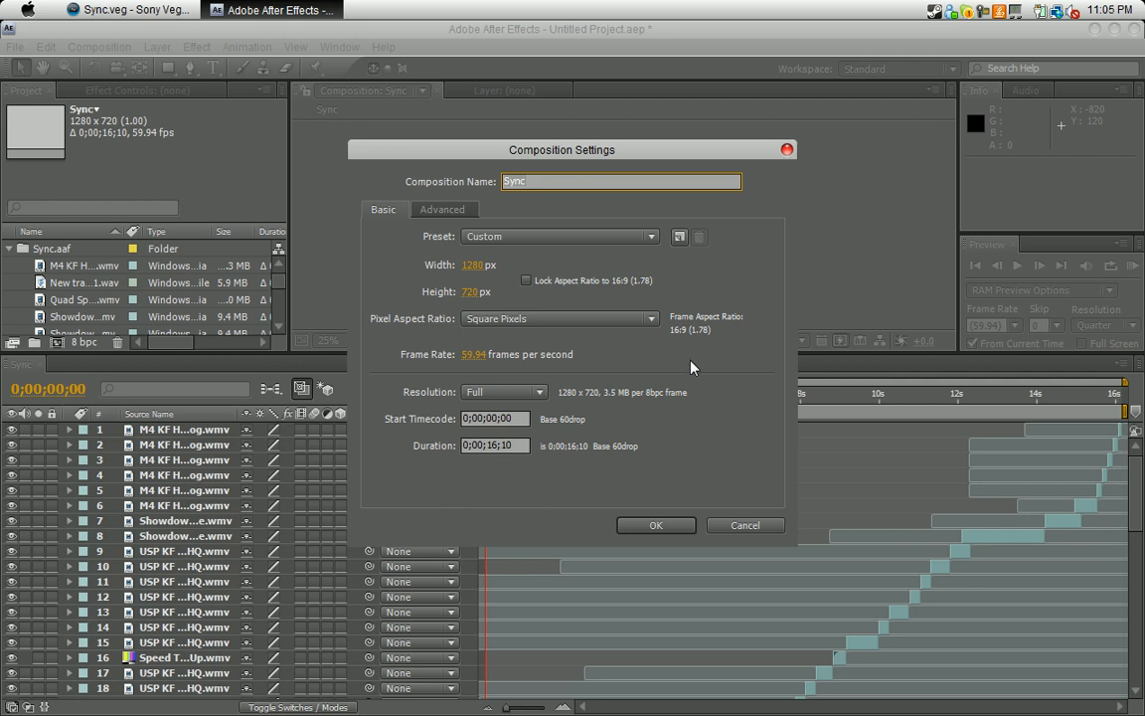
click(662, 528)
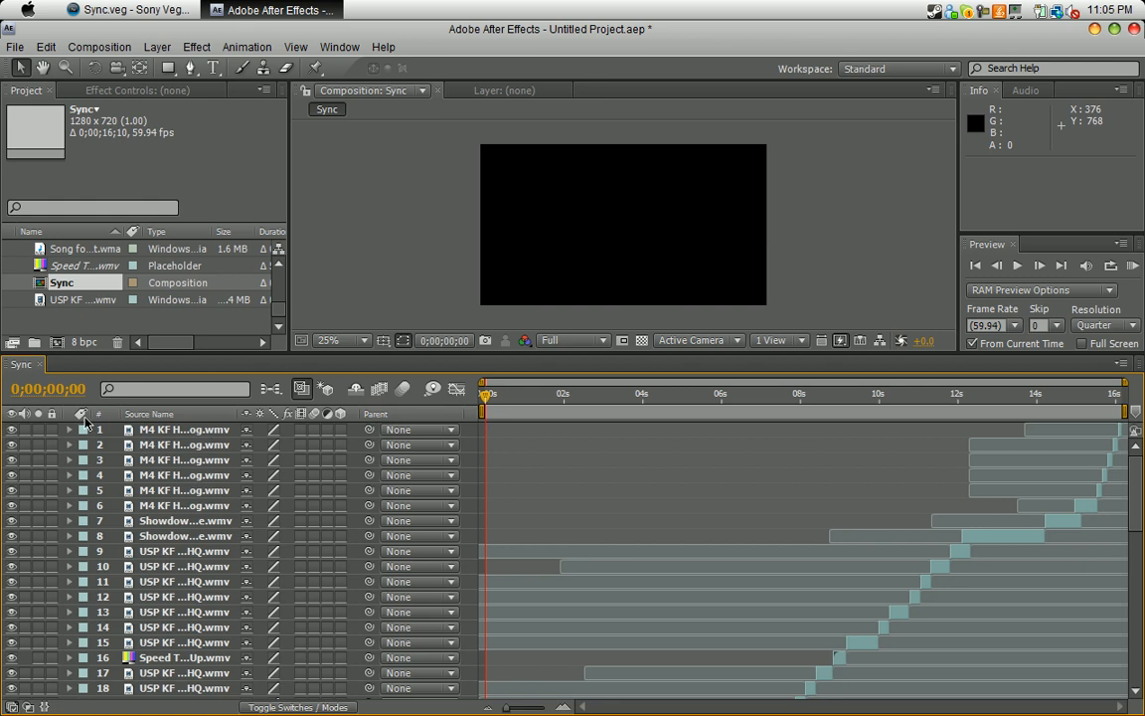
scroll(1138, 477, down, 3)
drag(1141, 515, 1141, 591)
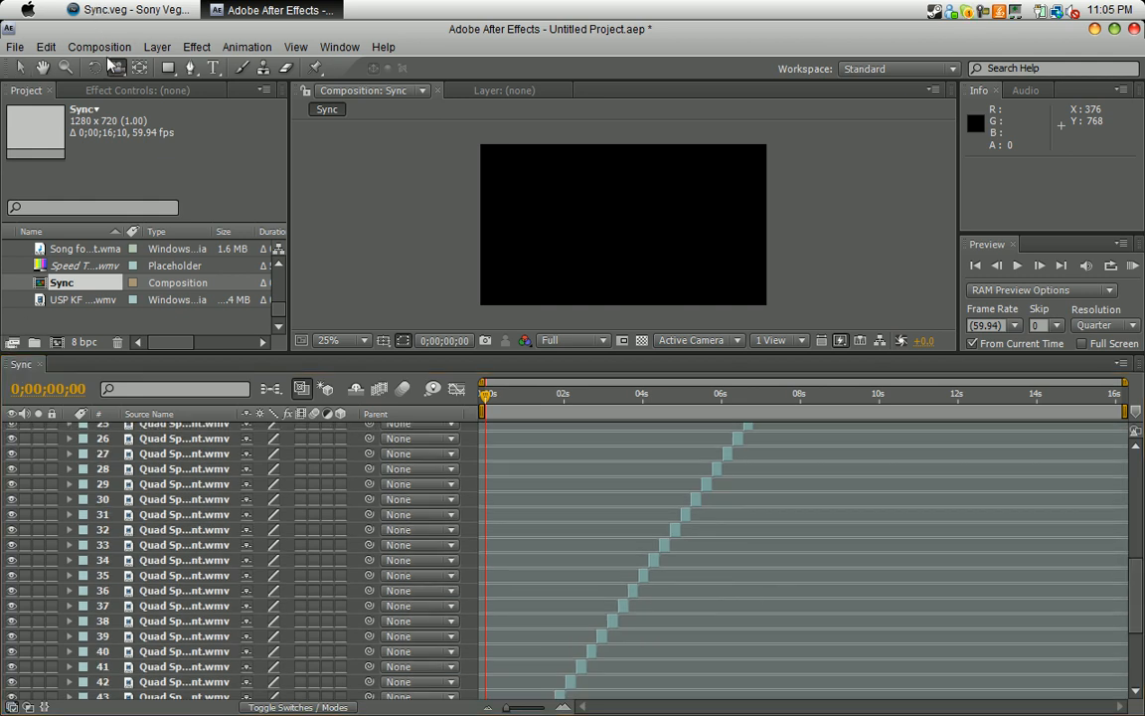
Create a new 1280 x 720 composition named Comp 1 at 59.94 fps with a duration of 0;00;16;10
click(99, 47)
click(139, 67)
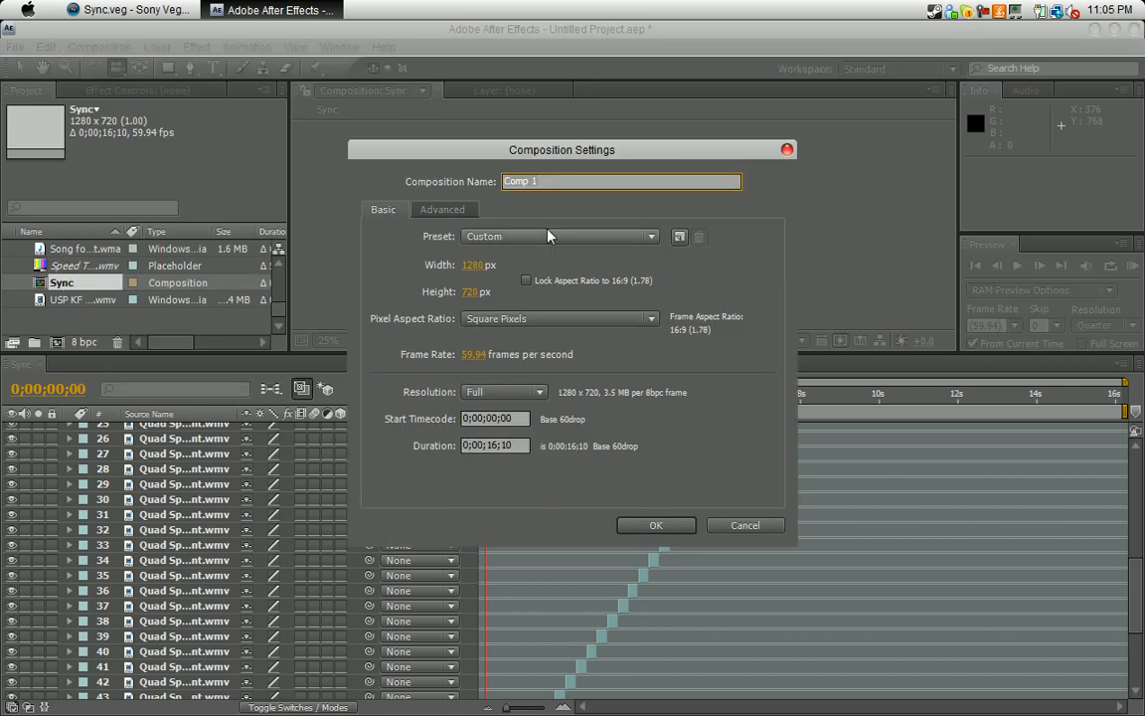
click(656, 525)
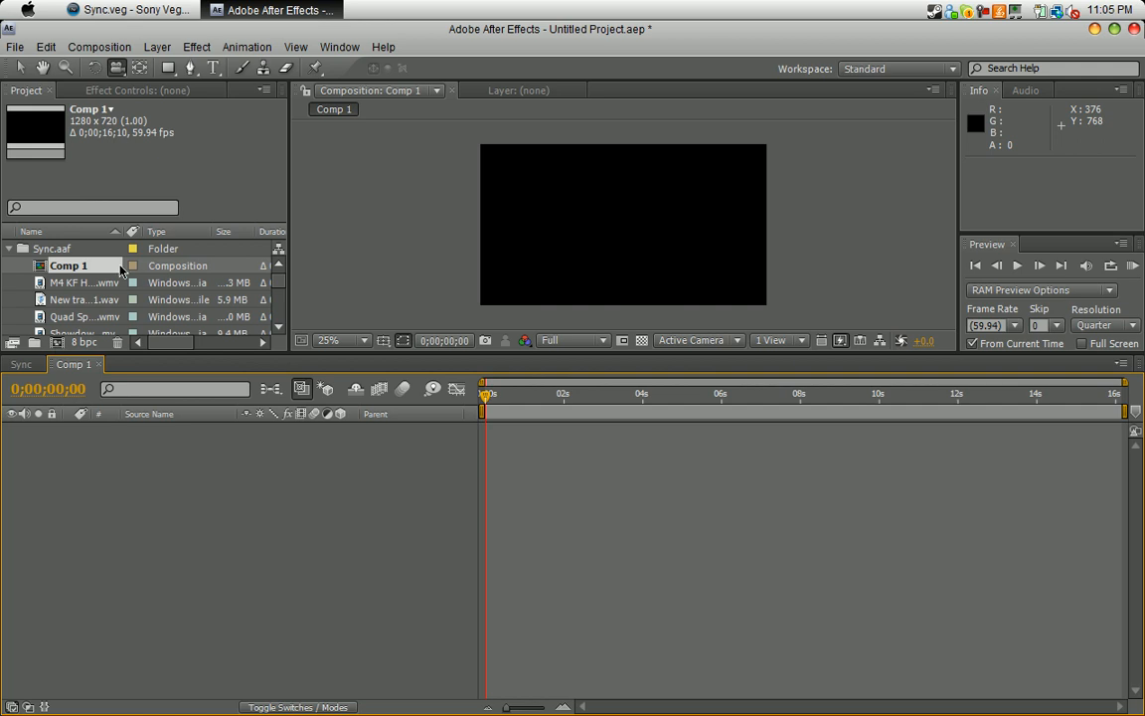
Add the Sync composition as a layer in Comp 1 and view its frame at 0;00;01;48
scroll(253, 257, down, 5)
scroll(280, 307, down, 3)
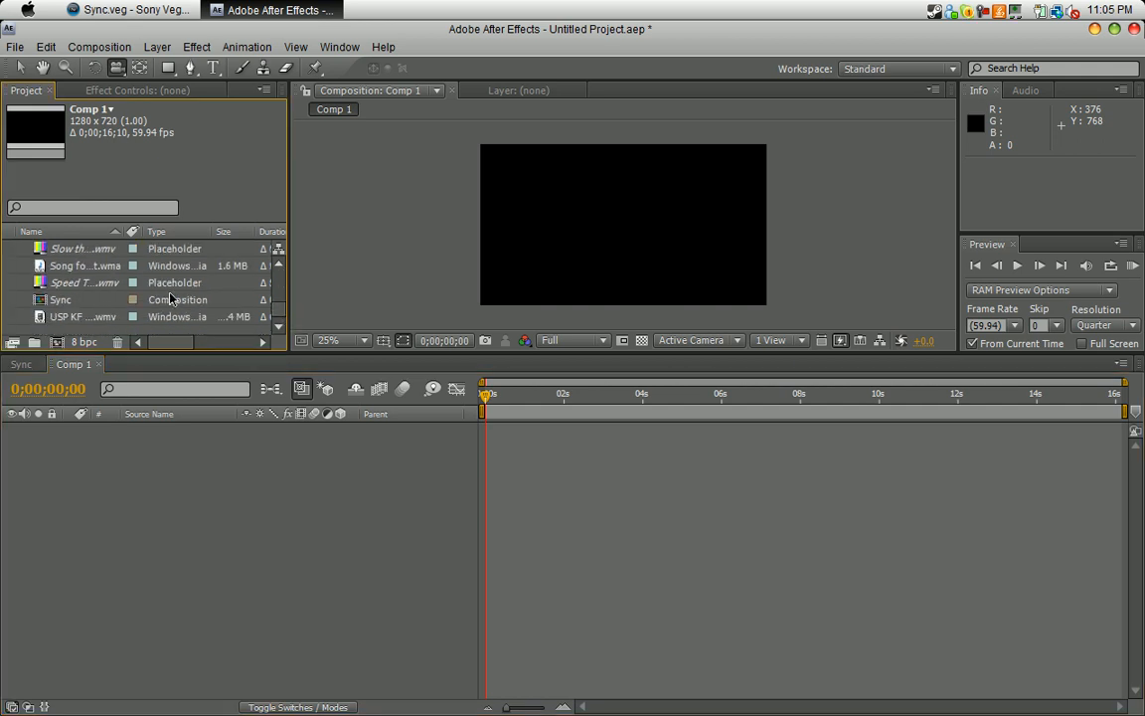
drag(60, 299, 169, 482)
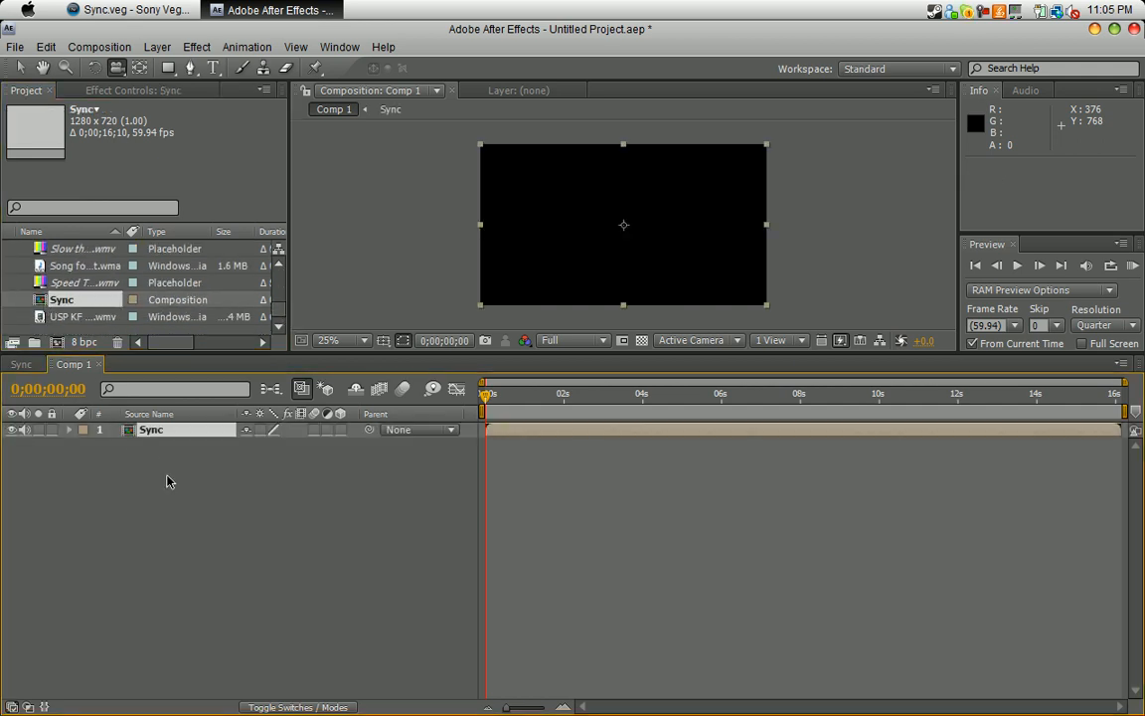
key(Page_Down)
click(557, 412)
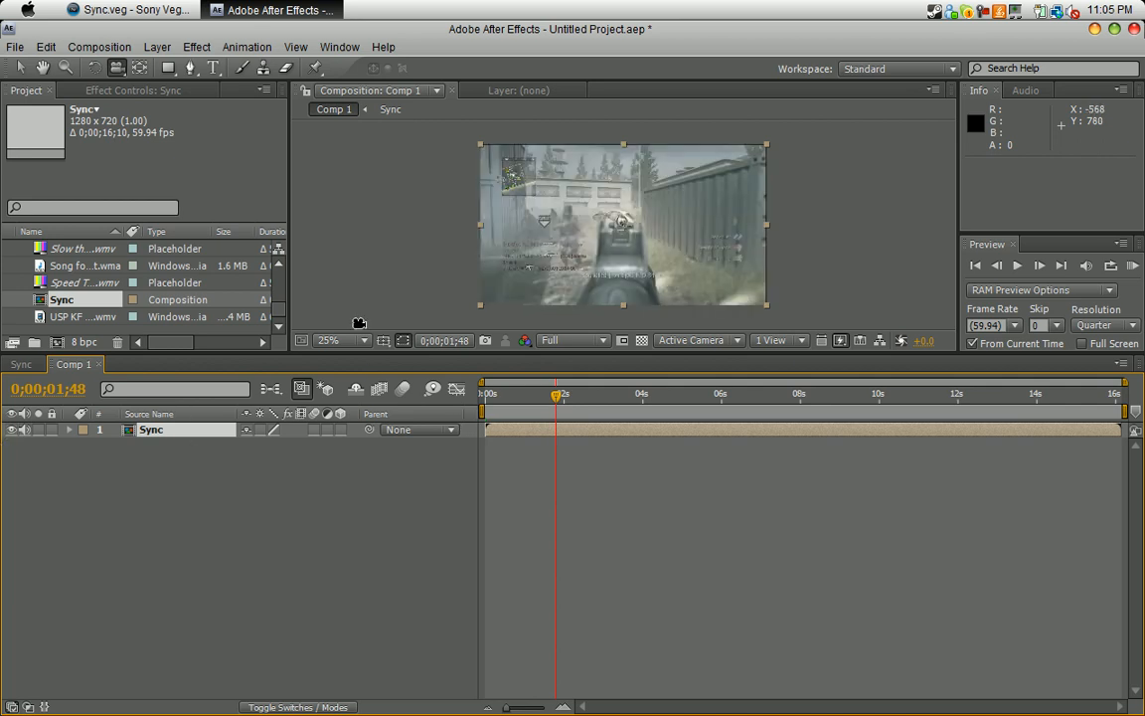
click(116, 432)
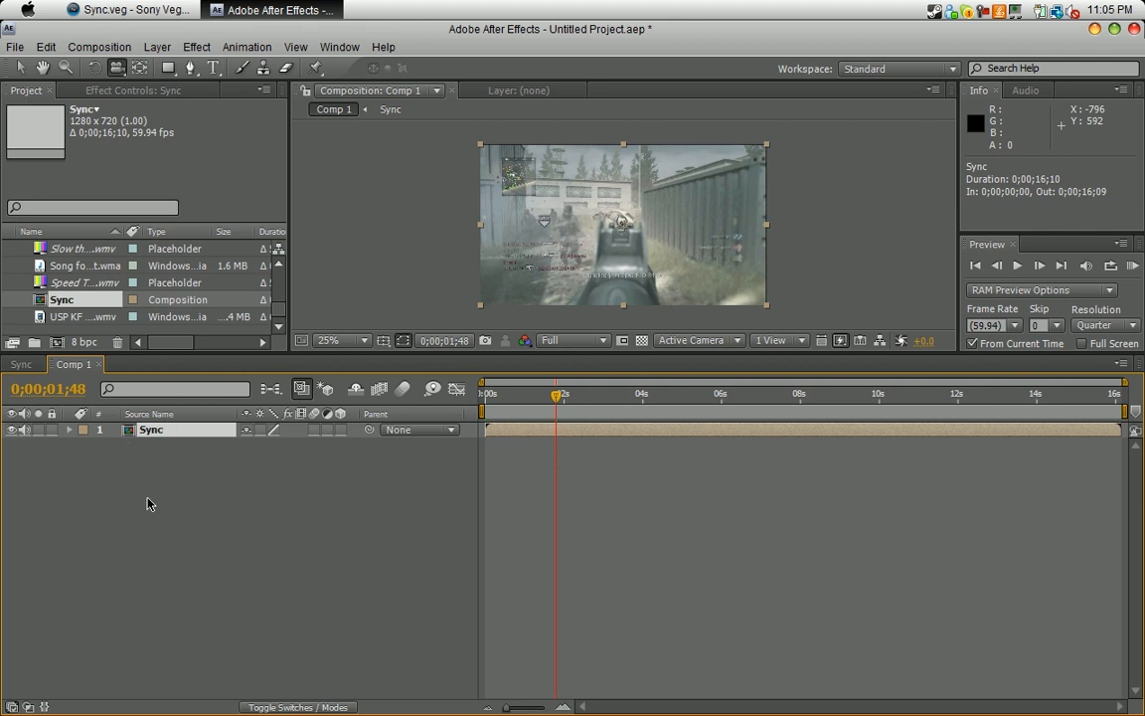